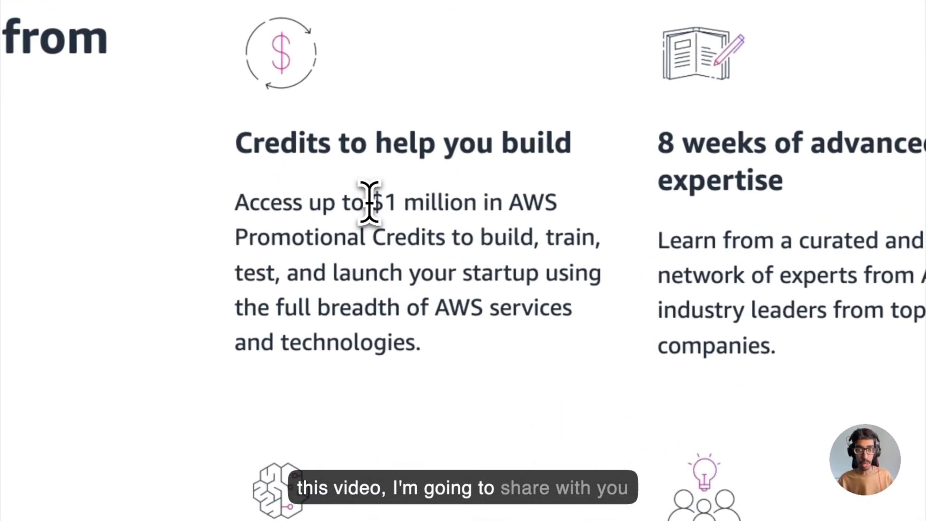
Highlight the $1 million credits, start applying to reach Builder ID creation, then return to the signed-in browser.
left_click_drag(371, 203, 548, 210)
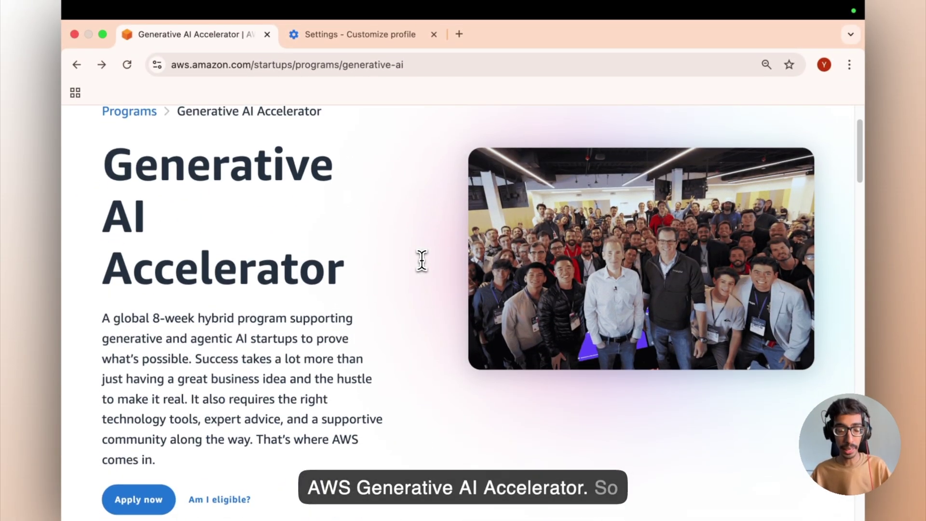
scroll(422, 259, "down", 1)
scroll(422, 259, "down", 10)
scroll(422, 259, "up", 1)
scroll(422, 259, "up", 2)
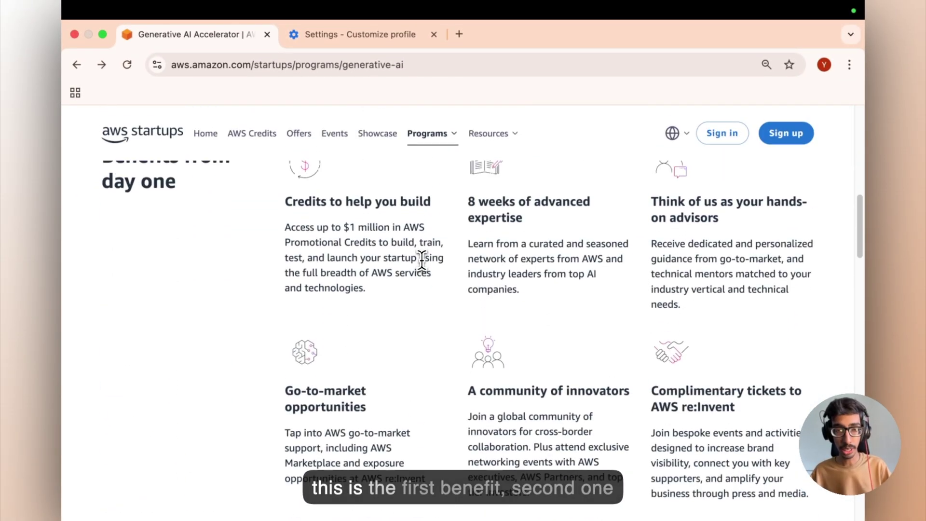
scroll(422, 260, "up", 1)
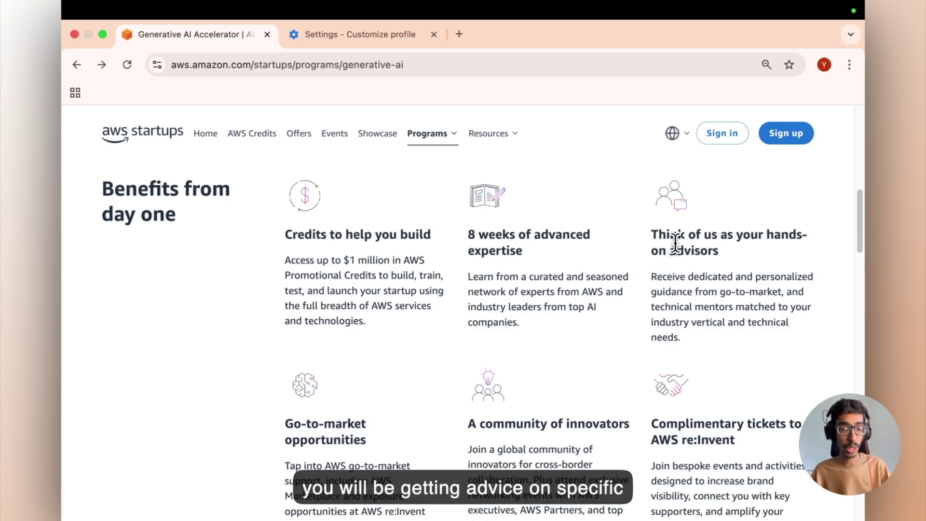
scroll(675, 244, "down", 1)
scroll(675, 244, "down", 2)
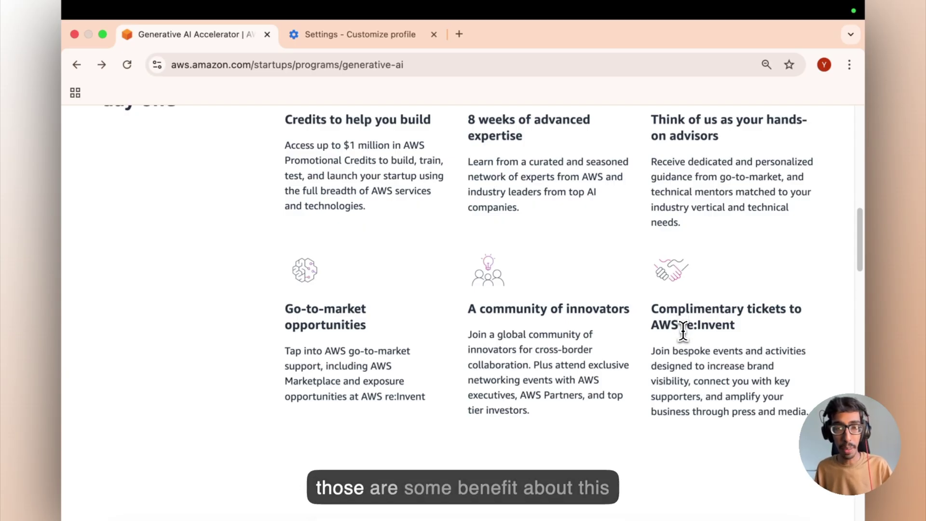
scroll(683, 332, "up", 1)
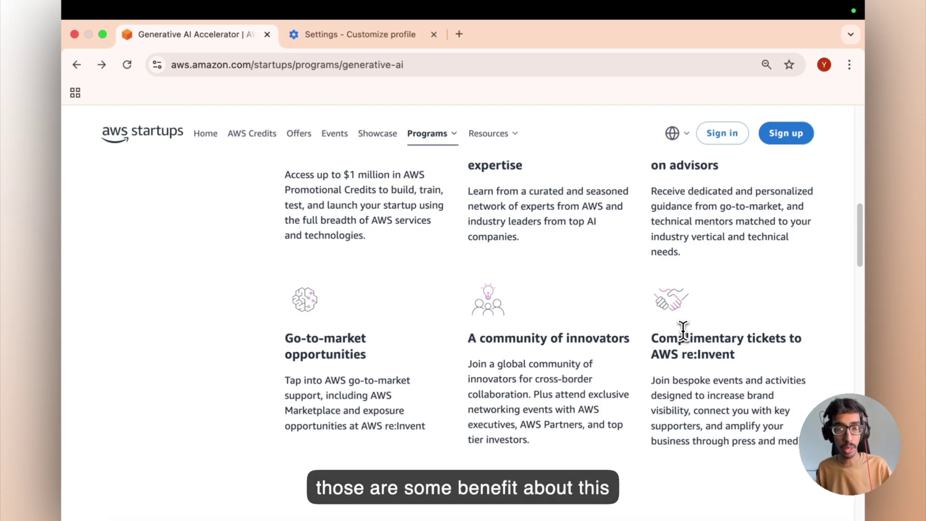
scroll(683, 331, "up", 1)
scroll(683, 331, "up", 2)
scroll(683, 332, "up", 3)
scroll(683, 331, "up", 4)
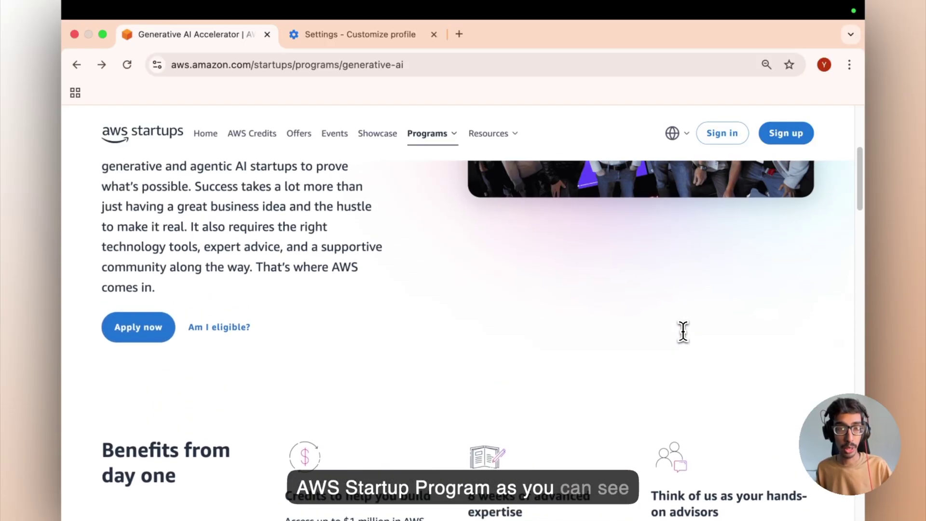
scroll(683, 331, "up", 2)
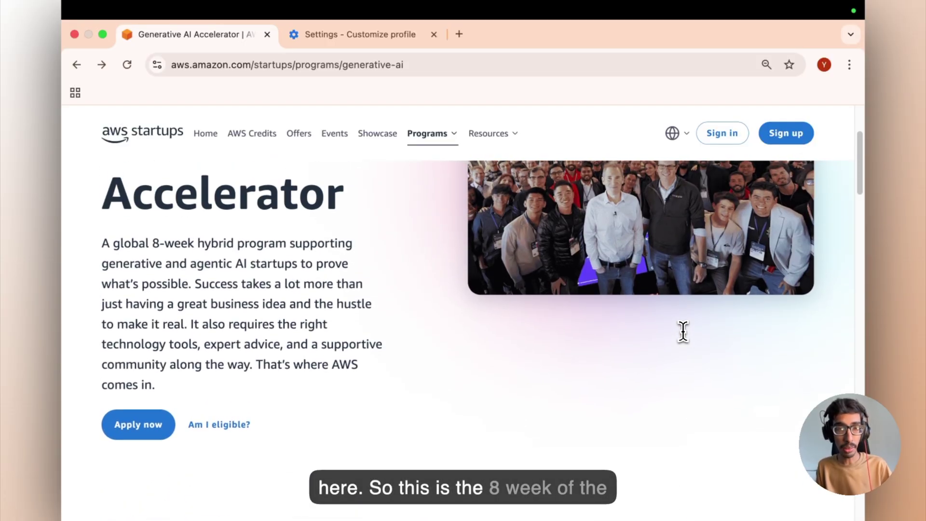
scroll(683, 331, "down", 5)
scroll(683, 331, "down", 4)
scroll(683, 331, "down", 2)
scroll(683, 332, "down", 4)
scroll(683, 331, "up", 1)
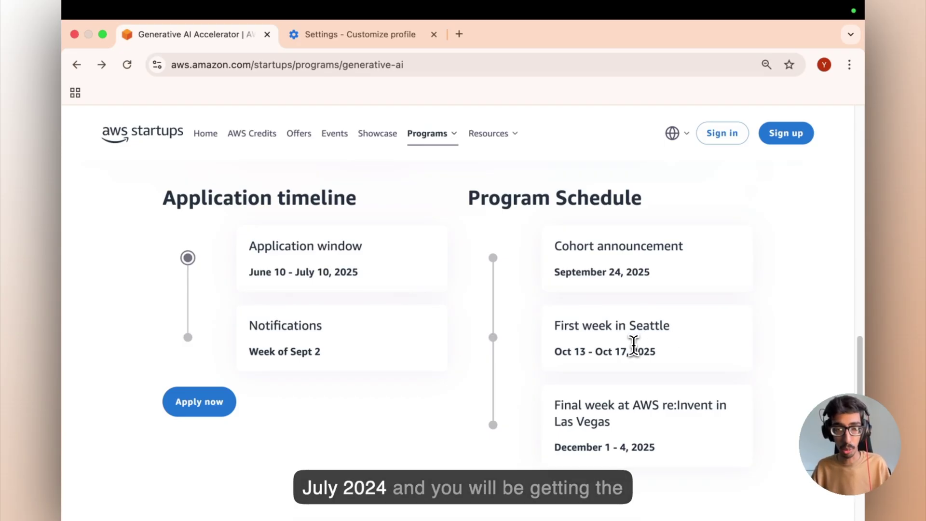
scroll(633, 345, "down", 1)
scroll(634, 346, "down", 1)
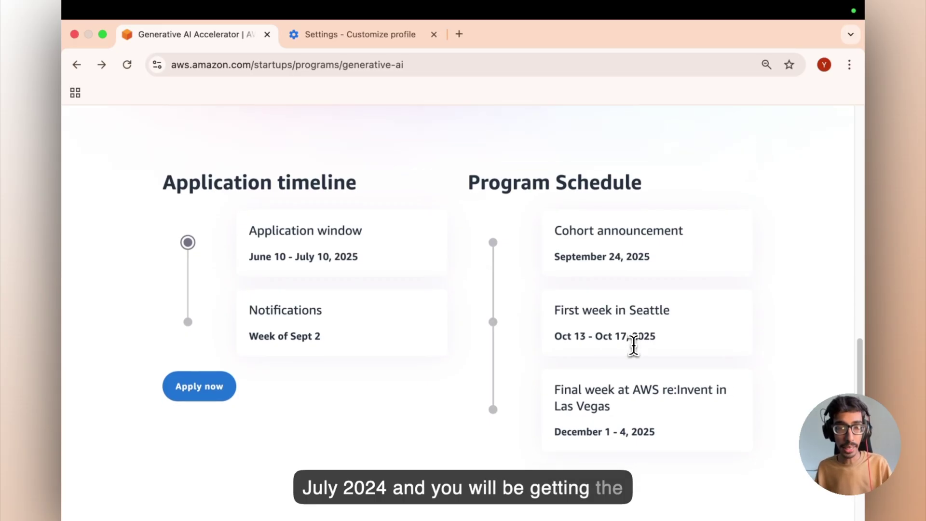
scroll(634, 346, "down", 1)
scroll(634, 345, "down", 1)
scroll(633, 346, "up", 1)
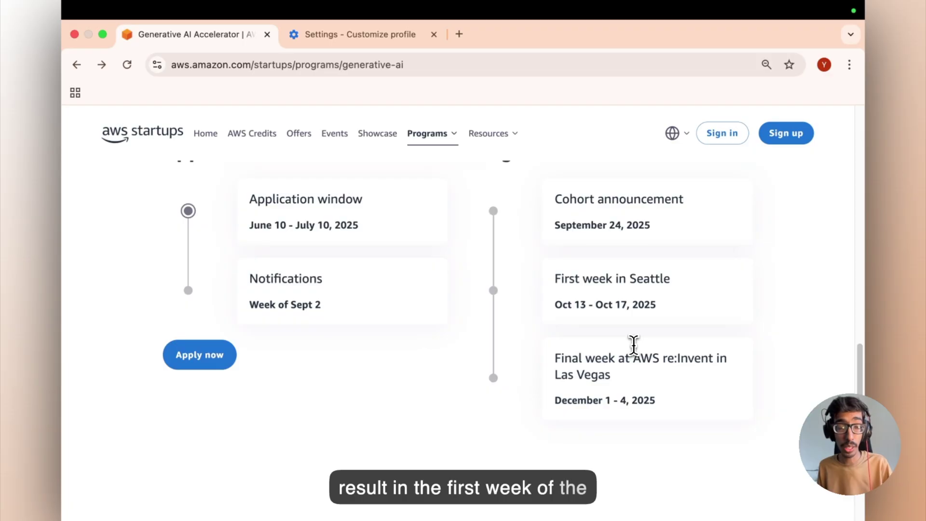
scroll(633, 345, "up", 1)
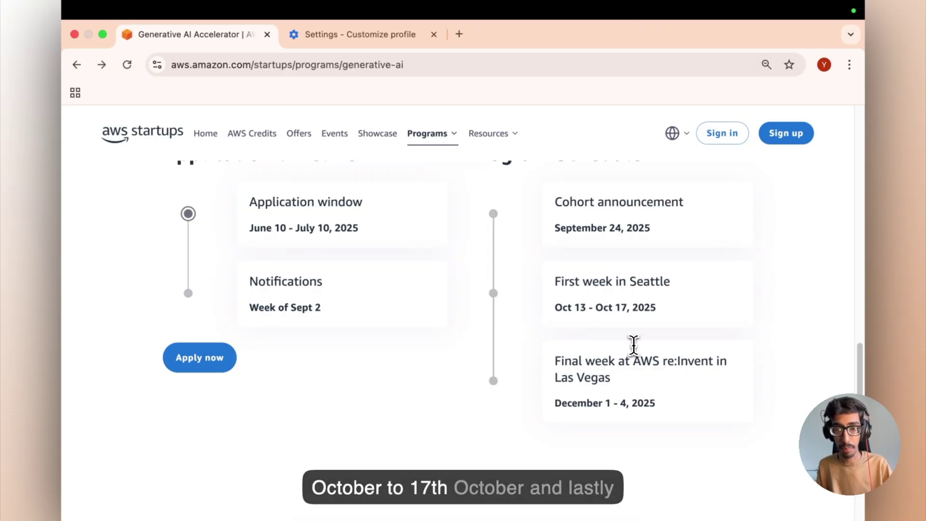
scroll(633, 346, "up", 1)
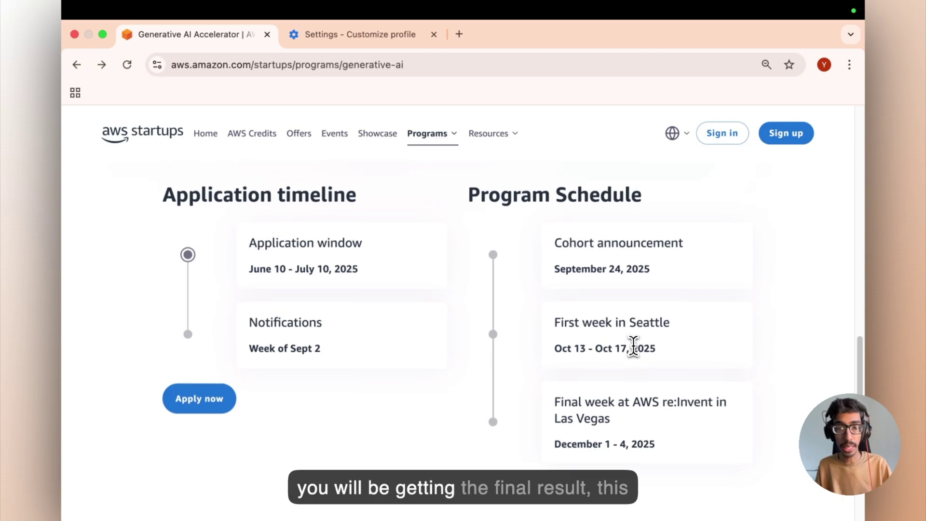
scroll(616, 444, "up", 1)
scroll(618, 444, "down", 1)
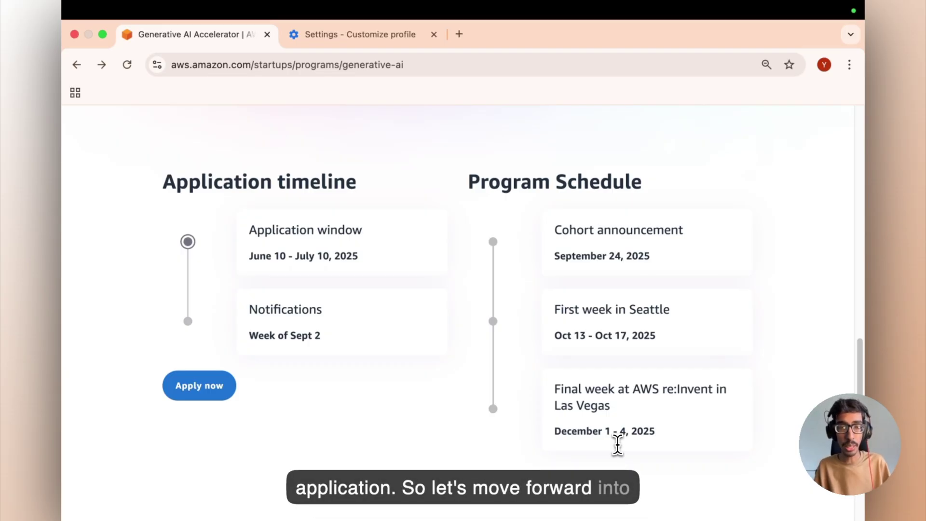
scroll(616, 441, "up", 10)
scroll(616, 440, "up", 5)
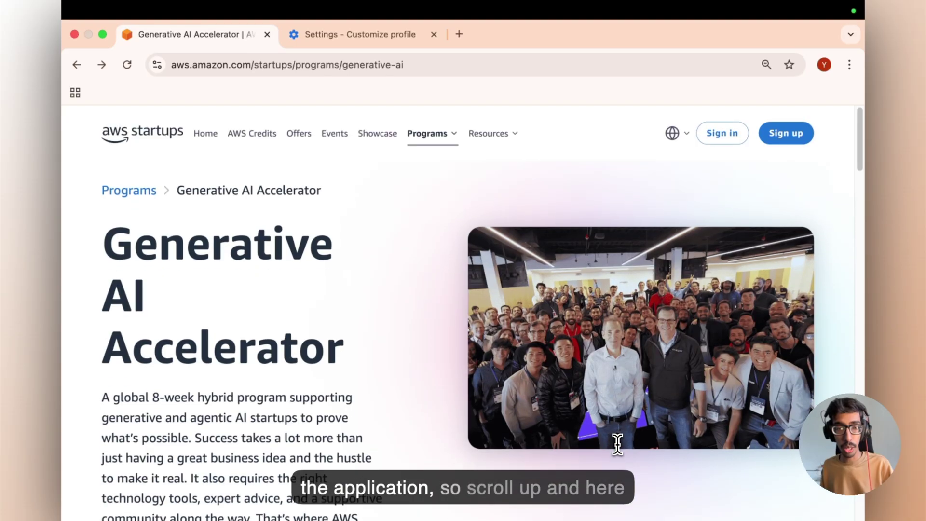
scroll(316, 449, "down", 1)
scroll(316, 449, "down", 3)
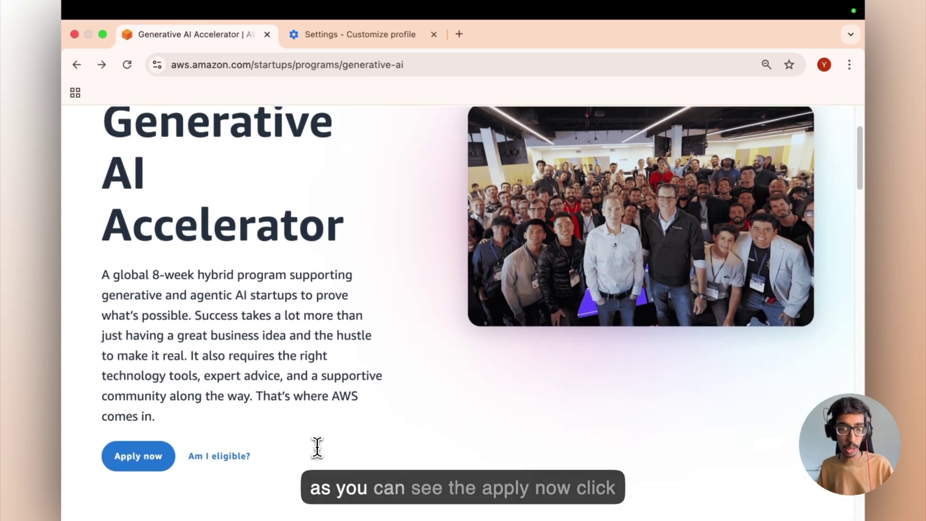
scroll(316, 449, "up", 1)
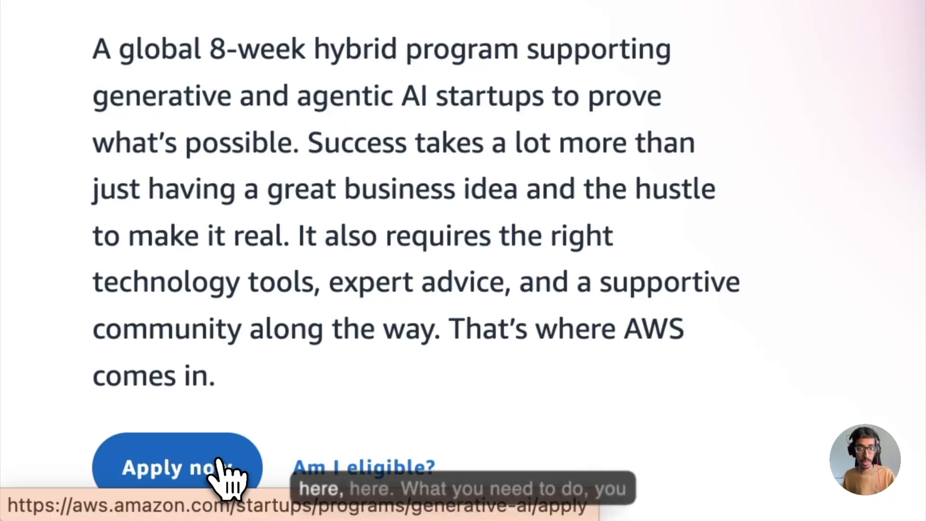
left_click(221, 474)
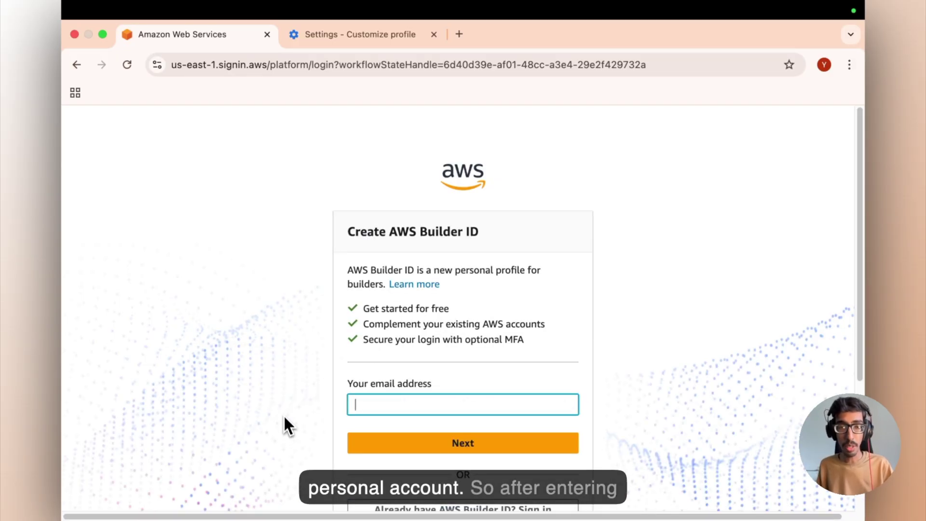
scroll(362, 398, "down", 1)
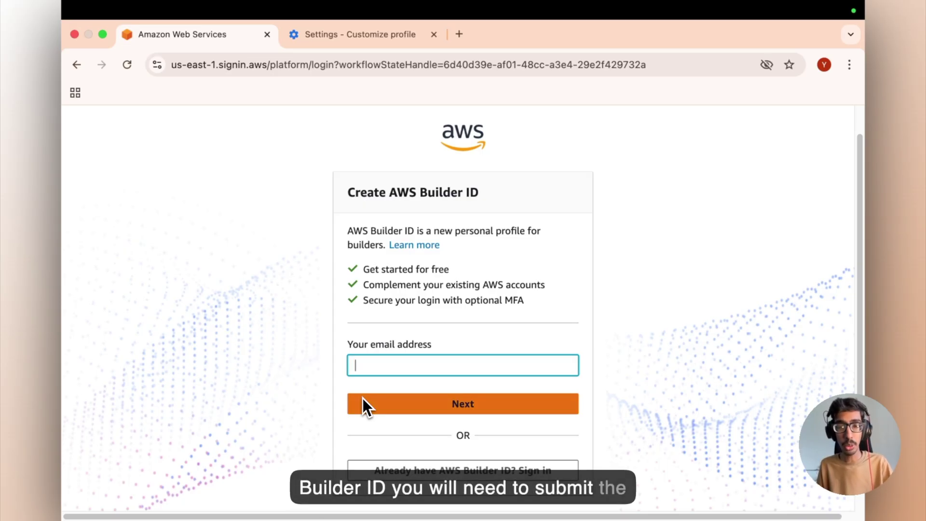
key("super+Tab")
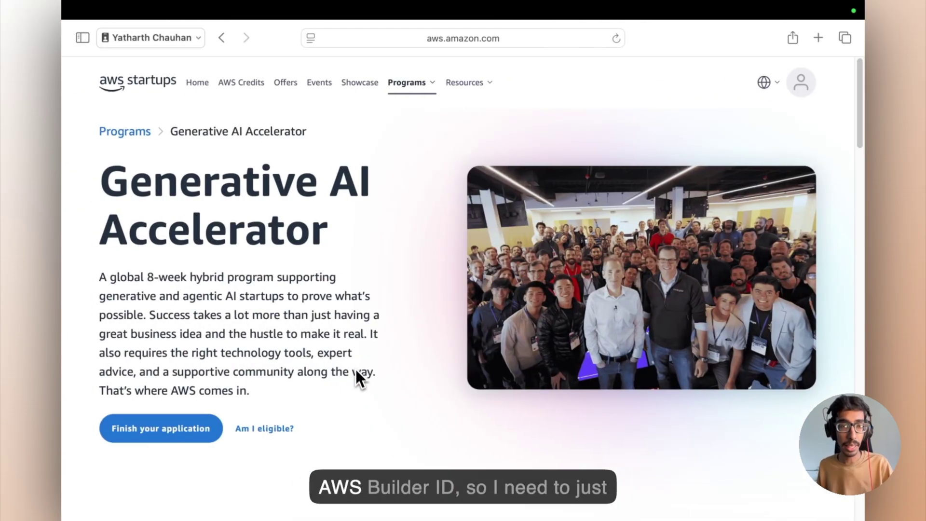
scroll(354, 370, "down", 5)
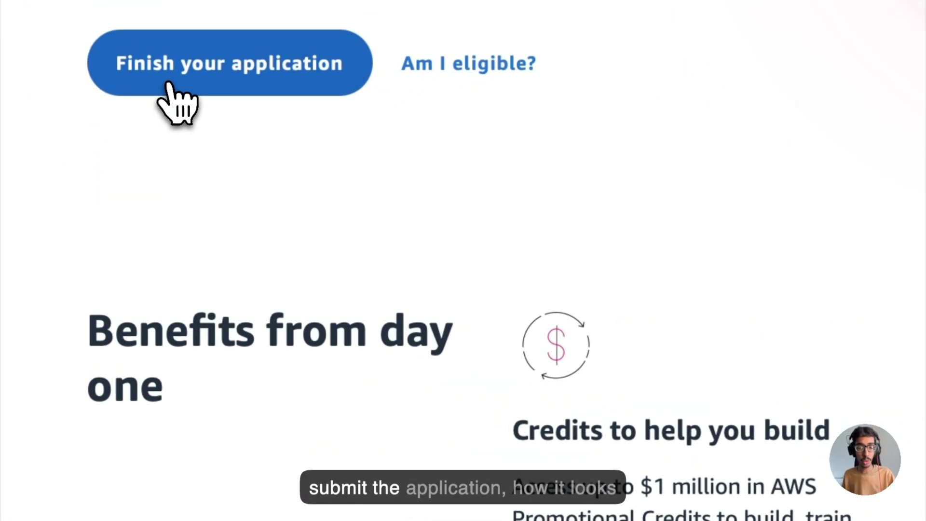
Resume the unfinished Generative AI Accelerator application to show its six empty sections.
left_click(169, 84)
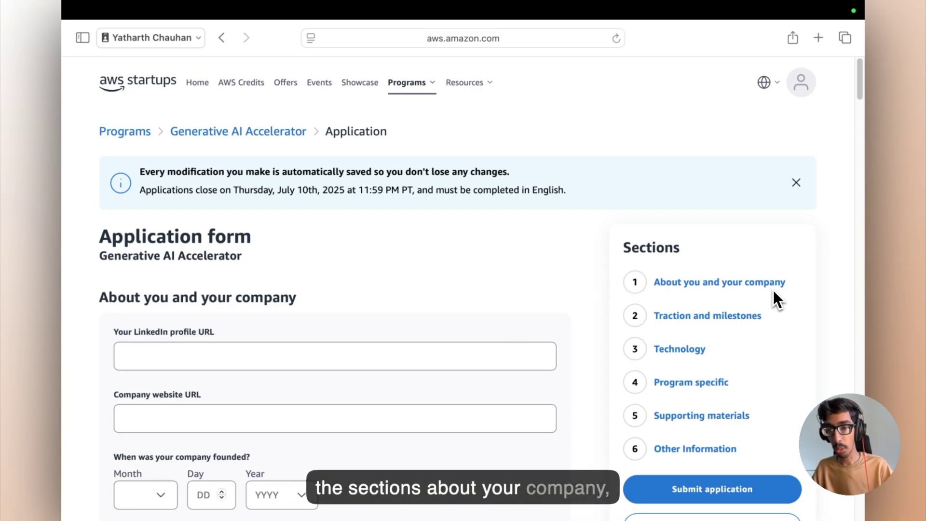
scroll(774, 290, "down", 2)
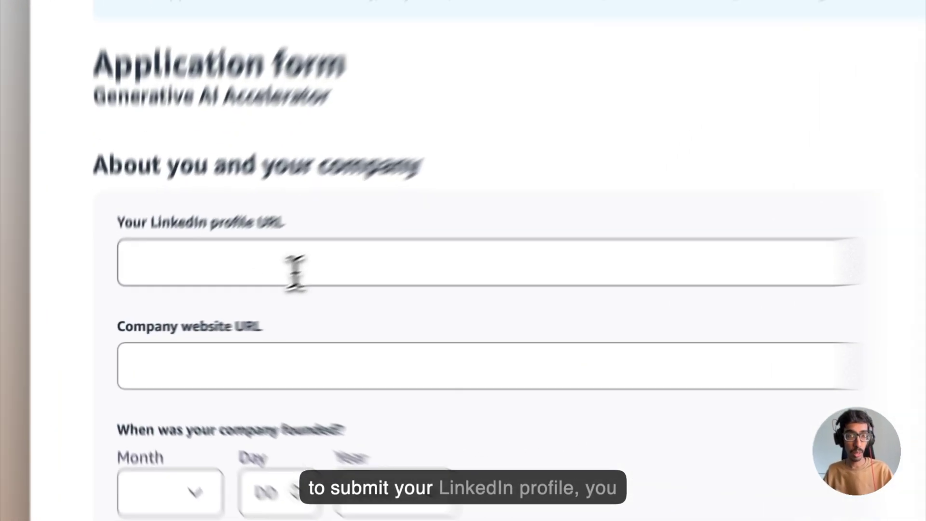
Move through the LinkedIn profile URL, company website and company description fields, leaving them empty.
left_click(295, 270)
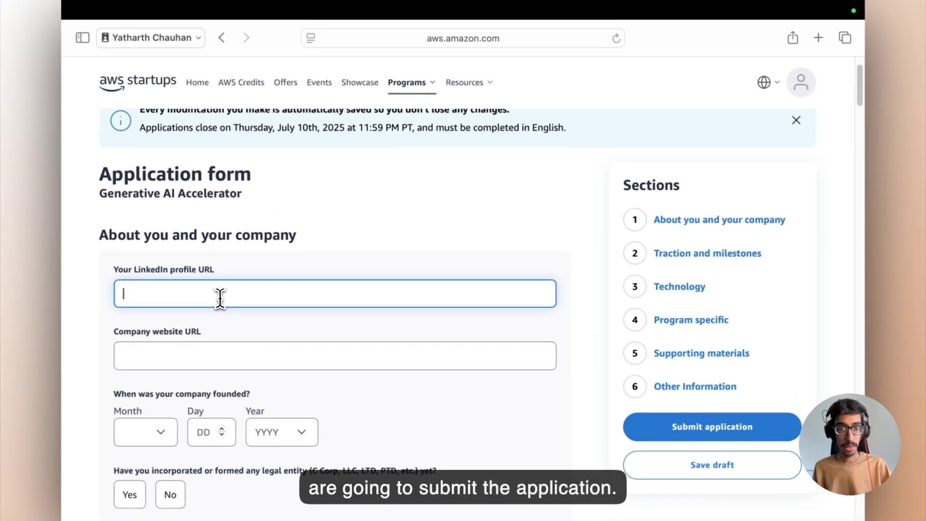
scroll(220, 298, "down", 1)
scroll(220, 298, "down", 2)
left_click(174, 264)
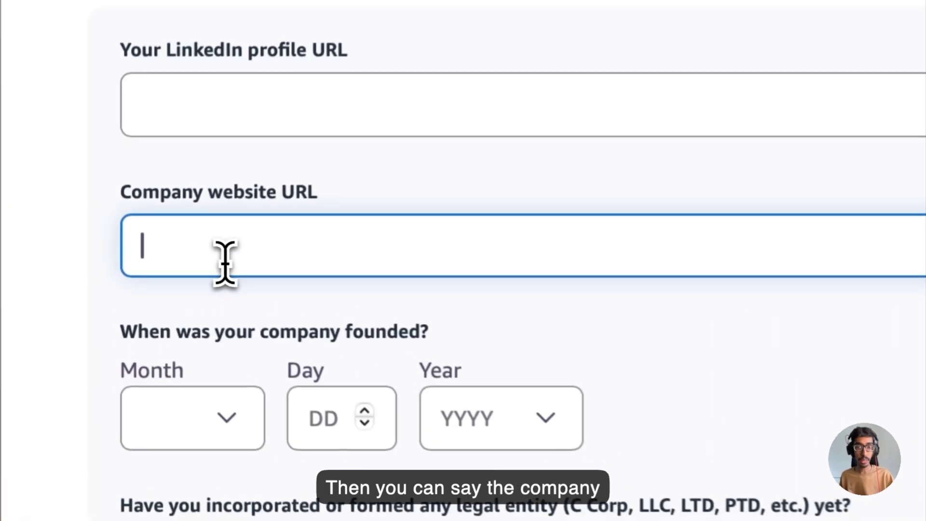
scroll(227, 262, "down", 3)
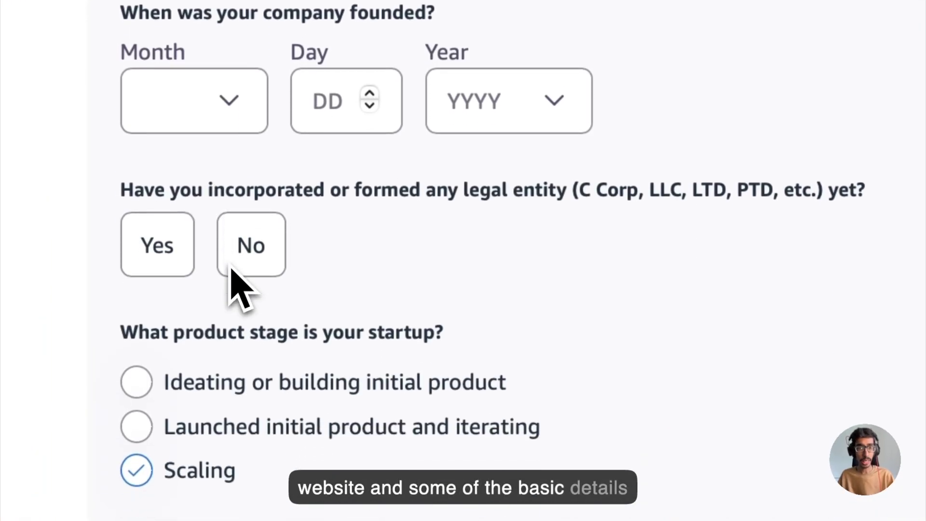
scroll(161, 261, "down", 1)
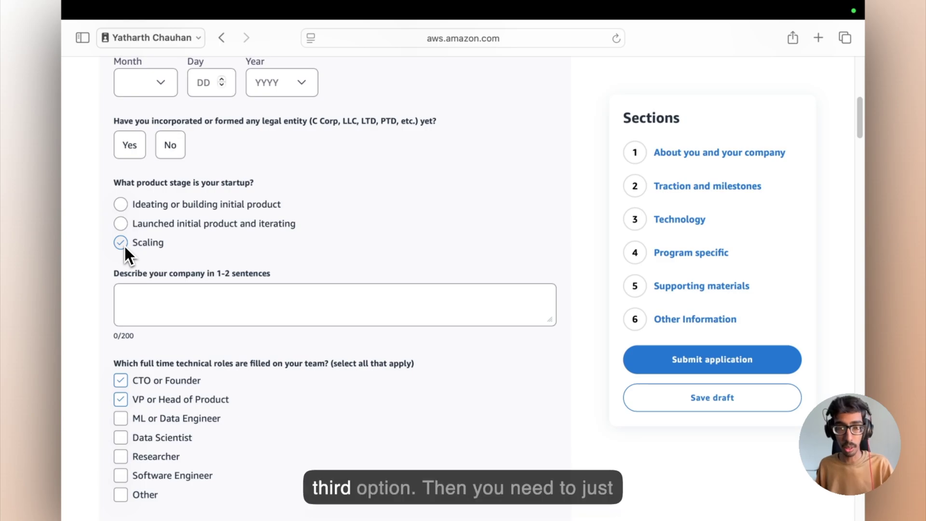
left_click(159, 293)
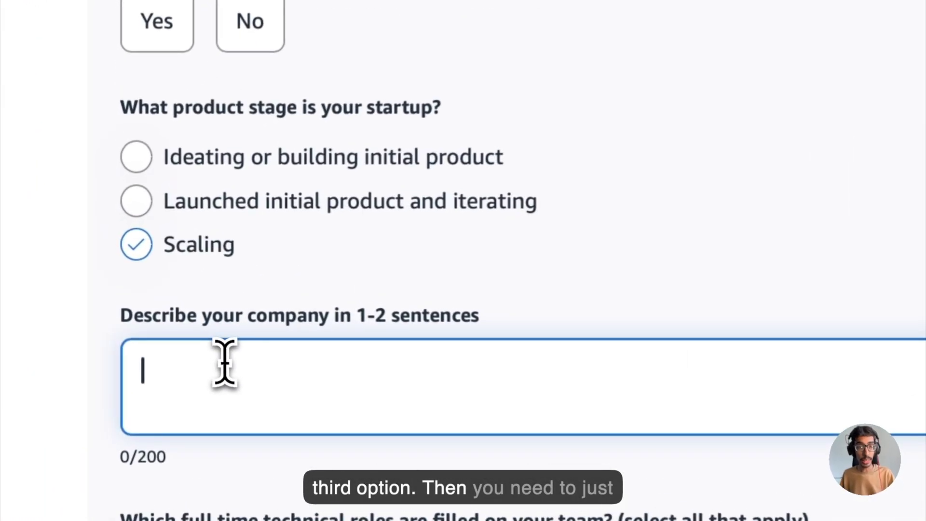
scroll(228, 361, "down", 3)
scroll(238, 372, "down", 8)
scroll(247, 289, "up", 4)
scroll(254, 196, "up", 4)
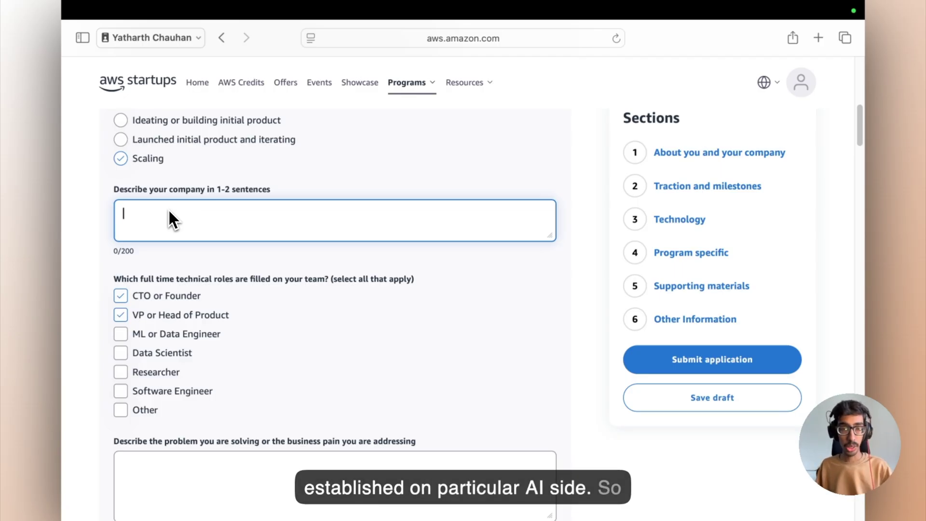
scroll(170, 217, "down", 1)
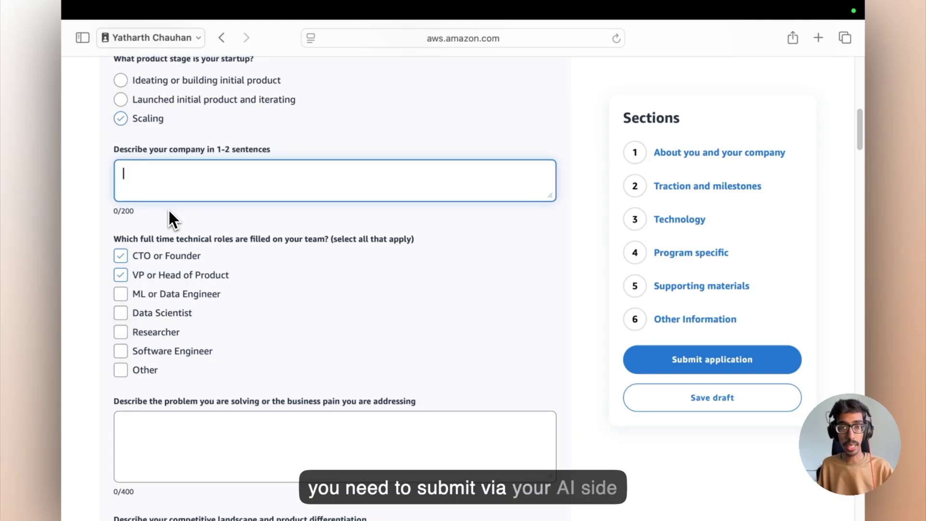
scroll(169, 211, "down", 2)
scroll(169, 211, "down", 1)
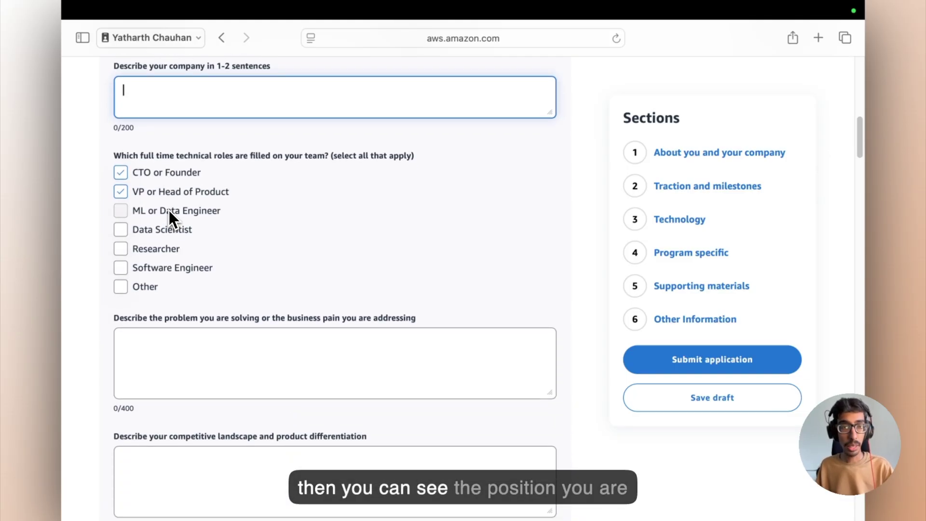
scroll(169, 211, "down", 1)
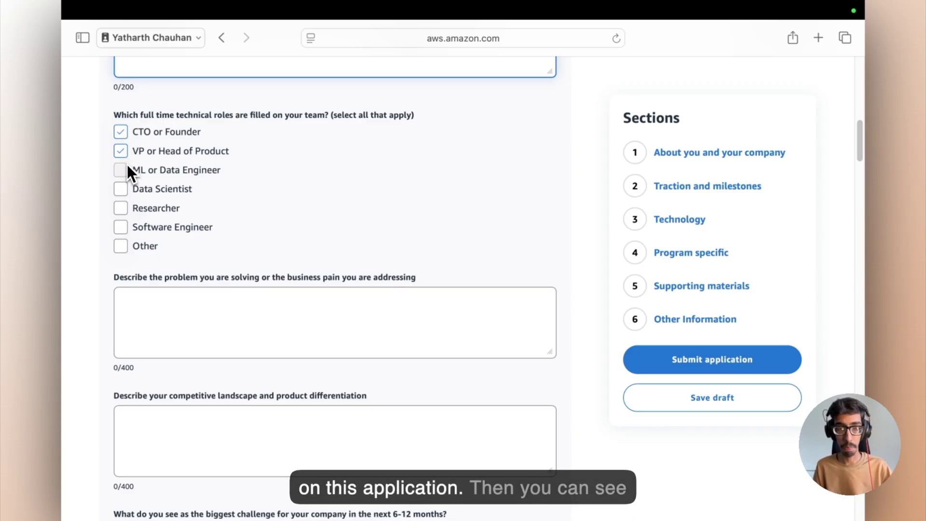
scroll(127, 167, "down", 1)
scroll(127, 167, "down", 2)
scroll(127, 171, "down", 2)
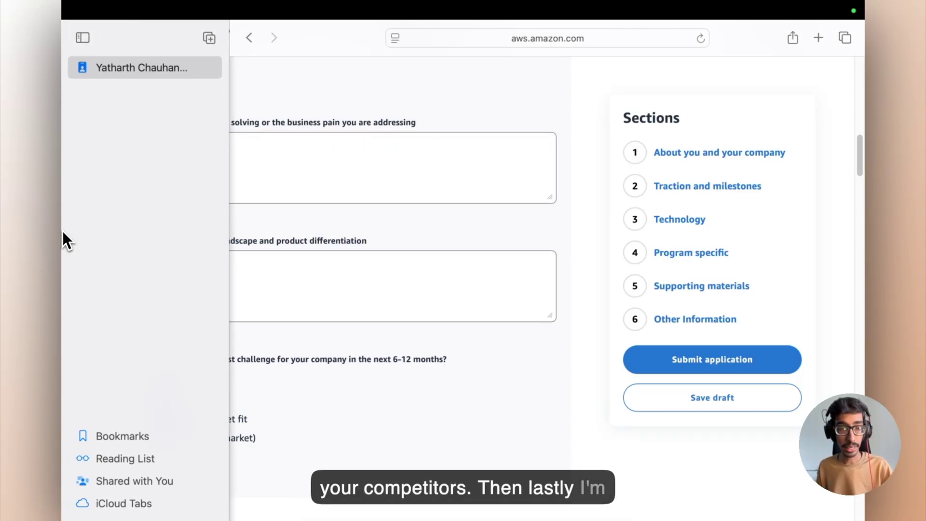
scroll(362, 348, "down", 3)
scroll(359, 350, "down", 1)
scroll(360, 350, "down", 2)
scroll(254, 340, "down", 1)
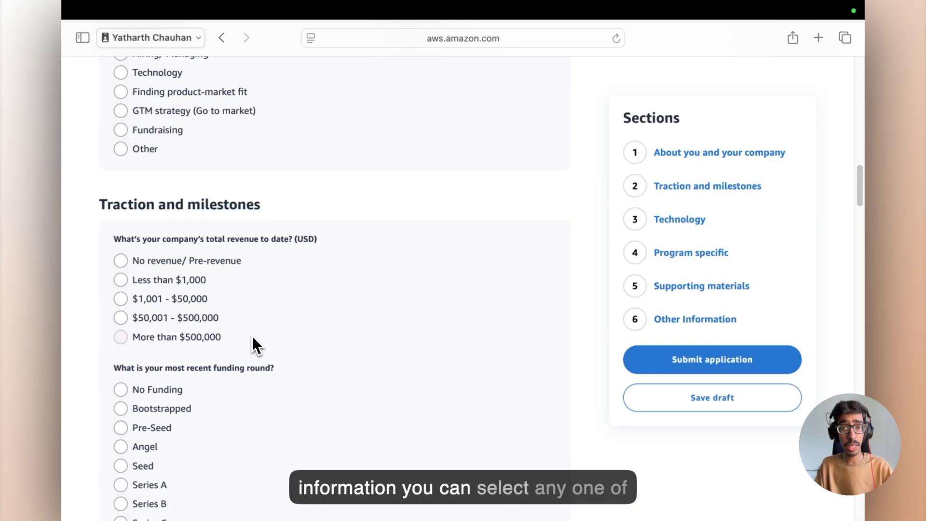
scroll(252, 341, "down", 1)
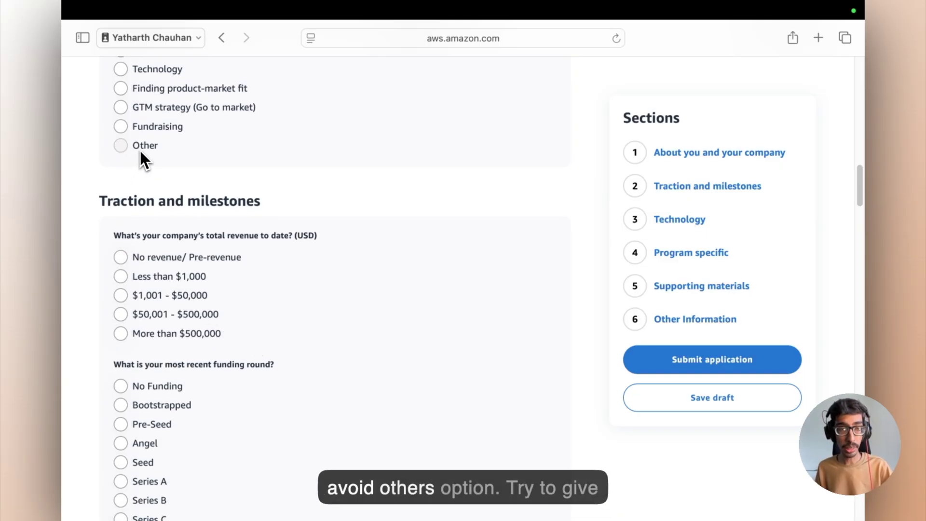
scroll(141, 151, "up", 1)
scroll(140, 150, "up", 1)
scroll(141, 151, "up", 1)
scroll(140, 151, "up", 1)
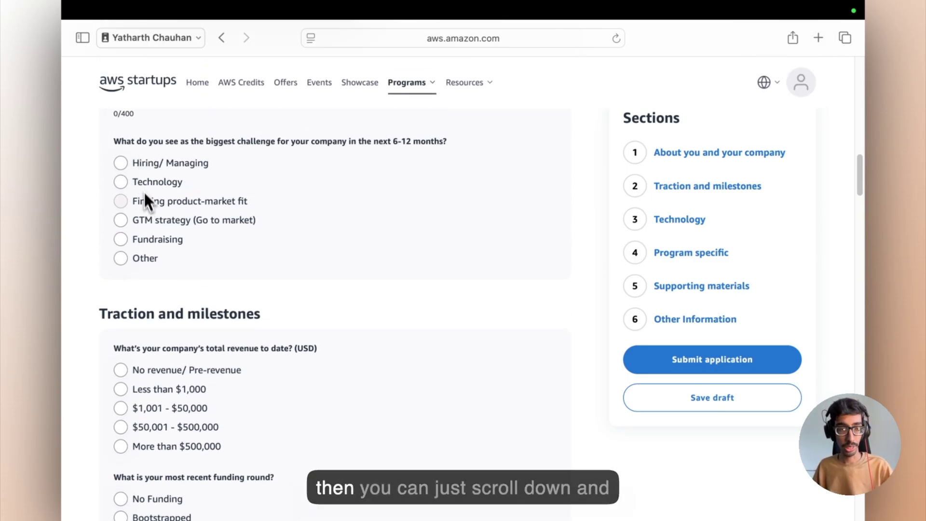
scroll(147, 209, "down", 3)
scroll(147, 209, "down", 4)
scroll(147, 209, "down", 3)
scroll(147, 209, "down", 1)
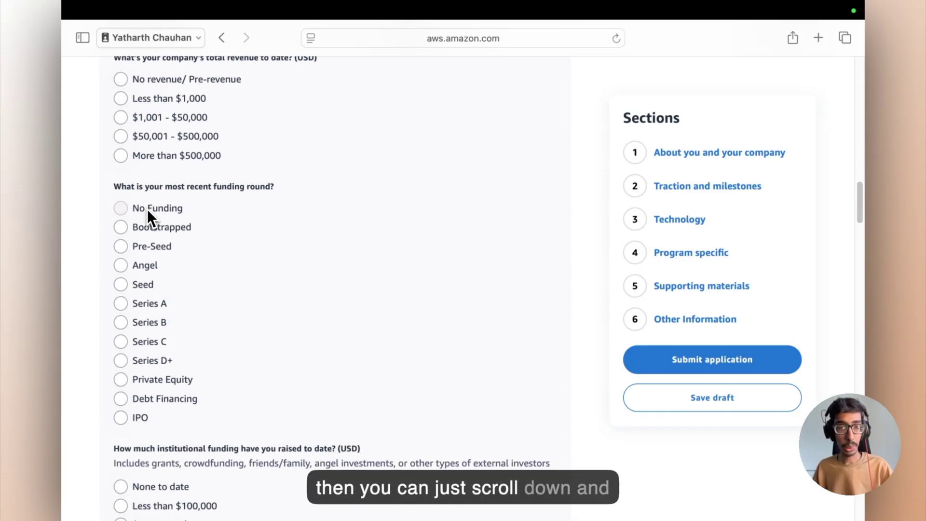
scroll(147, 209, "down", 2)
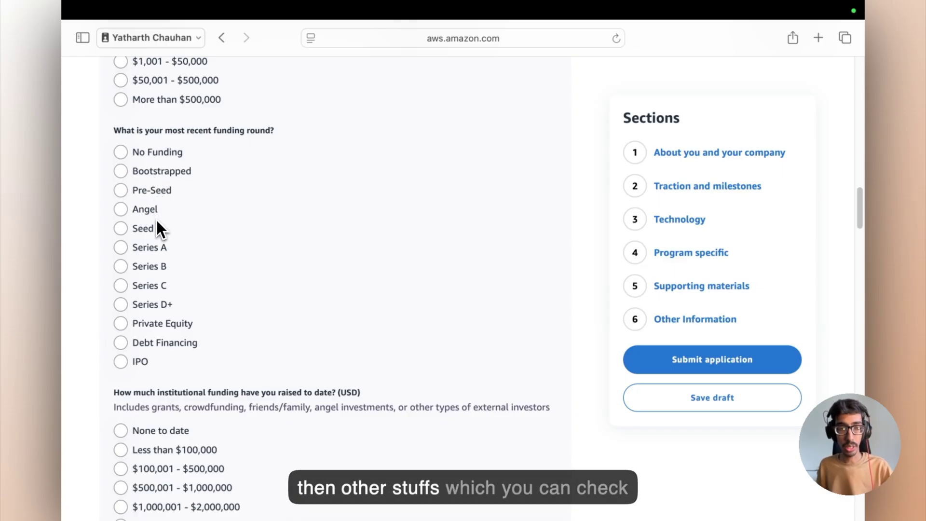
scroll(157, 228, "down", 2)
scroll(159, 228, "down", 1)
scroll(158, 228, "down", 3)
scroll(158, 228, "down", 2)
scroll(158, 228, "down", 3)
scroll(158, 227, "down", 1)
scroll(158, 227, "down", 3)
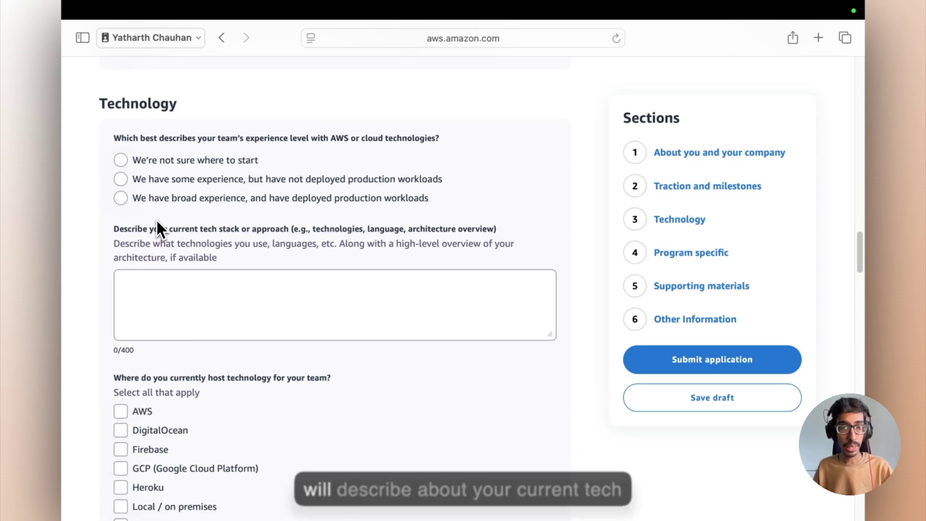
scroll(158, 228, "down", 1)
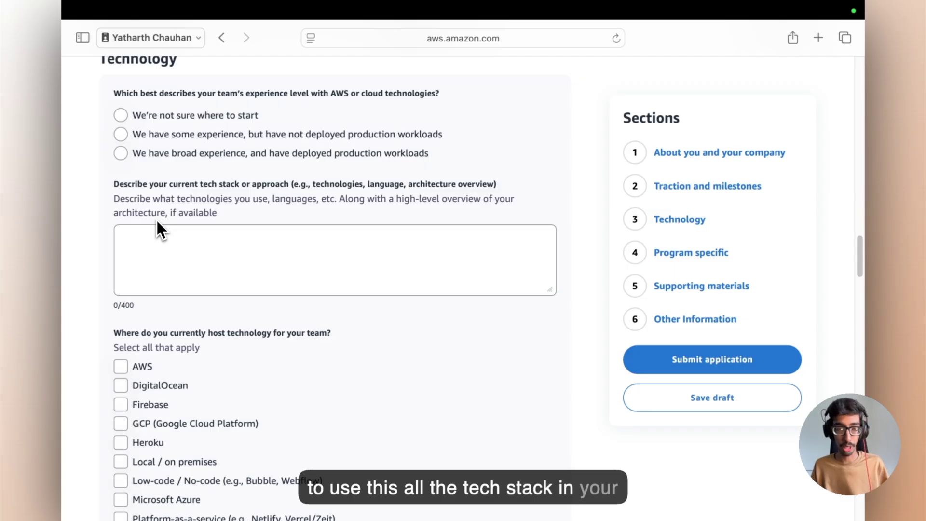
scroll(156, 221, "down", 1)
scroll(157, 221, "down", 3)
scroll(157, 221, "down", 1)
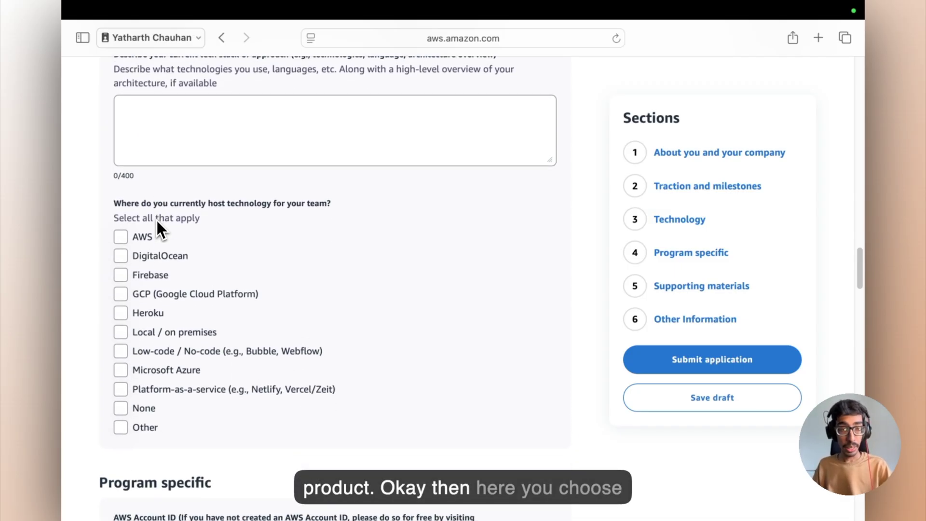
scroll(155, 219, "down", 1)
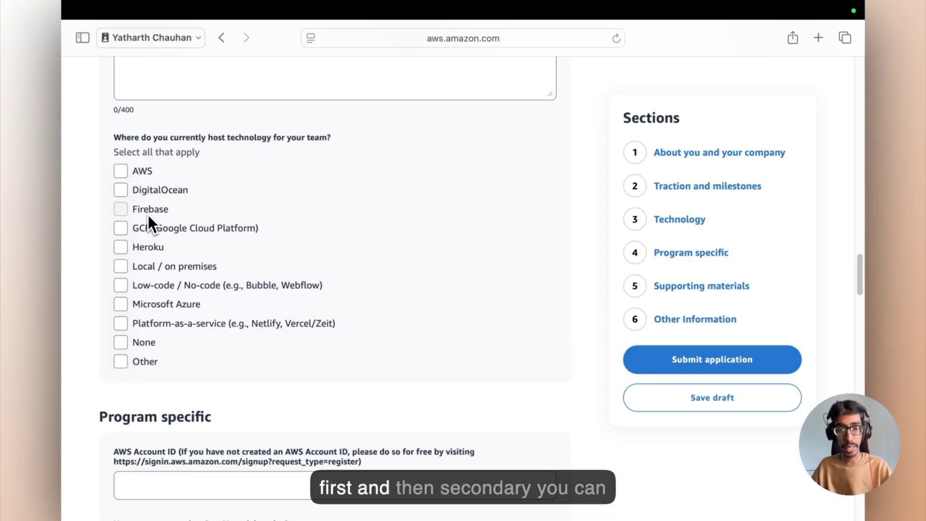
scroll(148, 215, "down", 1)
scroll(149, 215, "down", 3)
scroll(148, 215, "down", 2)
scroll(148, 216, "down", 2)
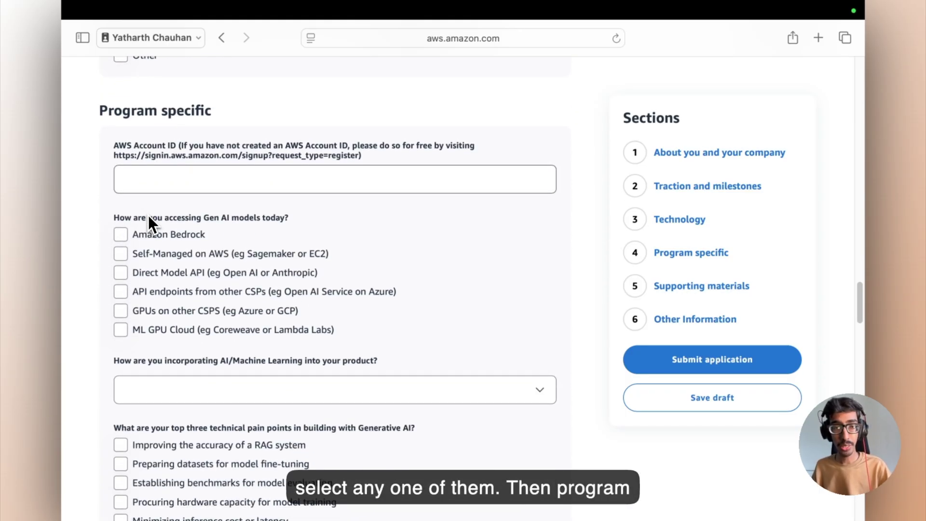
Focus the AWS Account ID field, then scroll on to the incubator participation question.
left_click(165, 175)
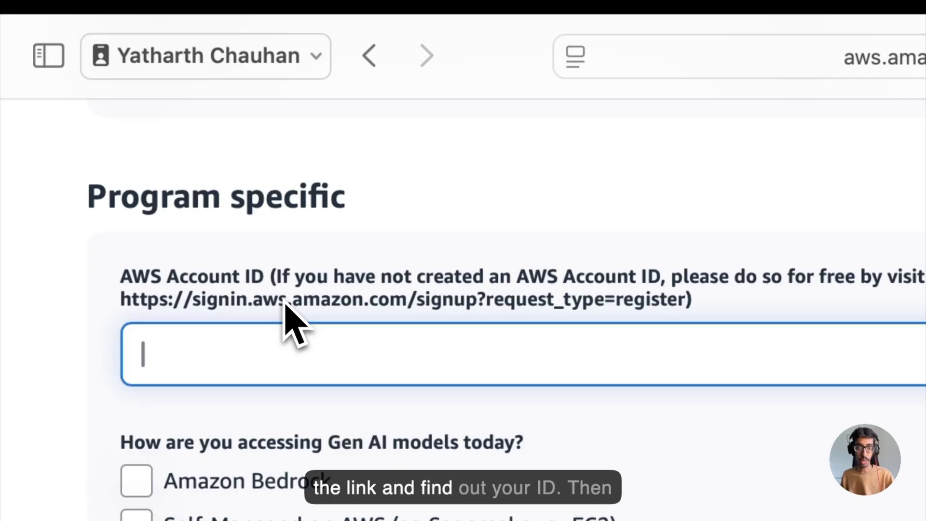
scroll(286, 311, "down", 3)
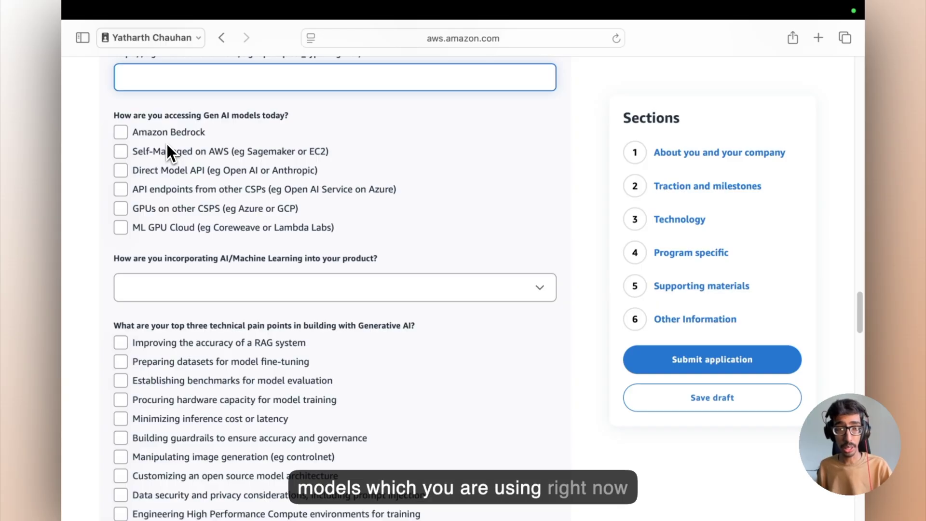
scroll(176, 167, "down", 5)
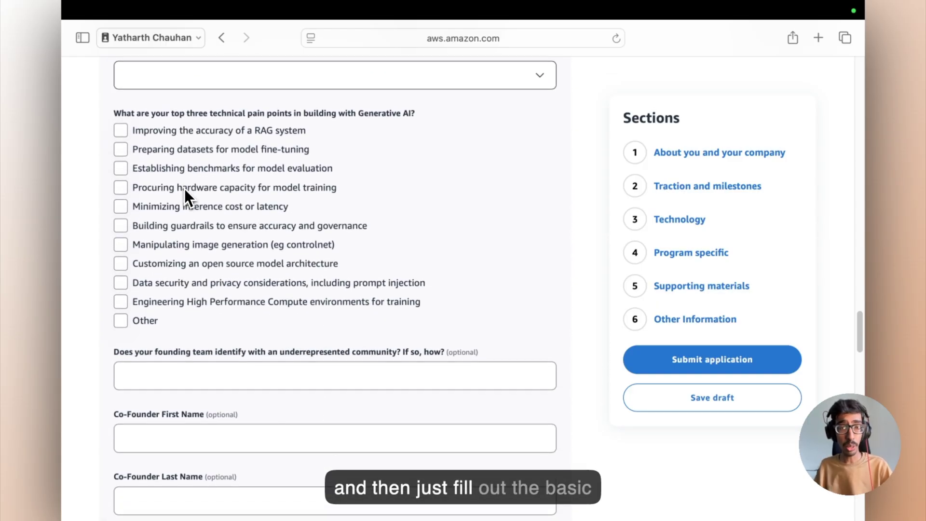
scroll(185, 190, "down", 2)
scroll(185, 190, "down", 2)
scroll(184, 190, "down", 1)
scroll(184, 190, "down", 2)
scroll(186, 194, "down", 1)
scroll(186, 194, "down", 2)
scroll(185, 194, "down", 2)
scroll(185, 196, "down", 2)
scroll(185, 195, "down", 2)
scroll(186, 195, "down", 1)
scroll(185, 195, "down", 1)
scroll(185, 189, "down", 4)
scroll(184, 189, "down", 3)
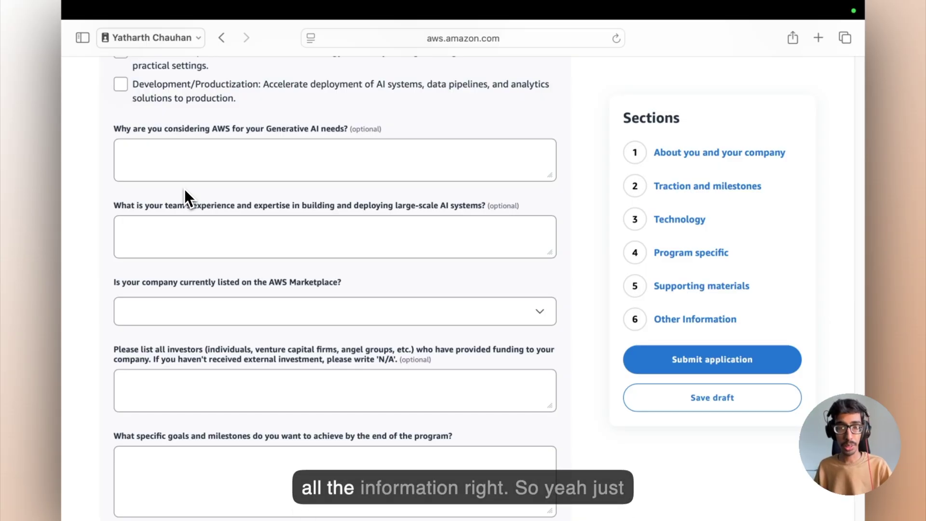
scroll(184, 189, "down", 3)
scroll(185, 189, "down", 1)
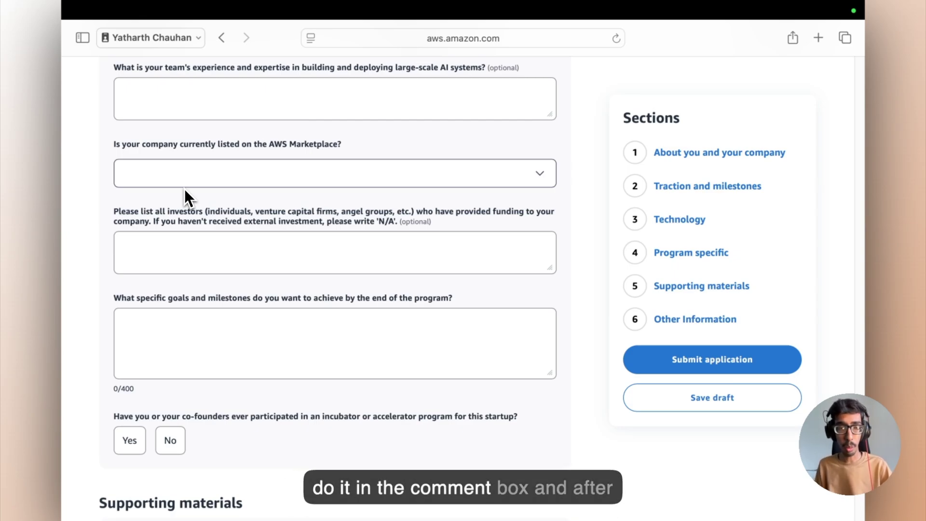
scroll(184, 189, "down", 2)
scroll(184, 190, "down", 3)
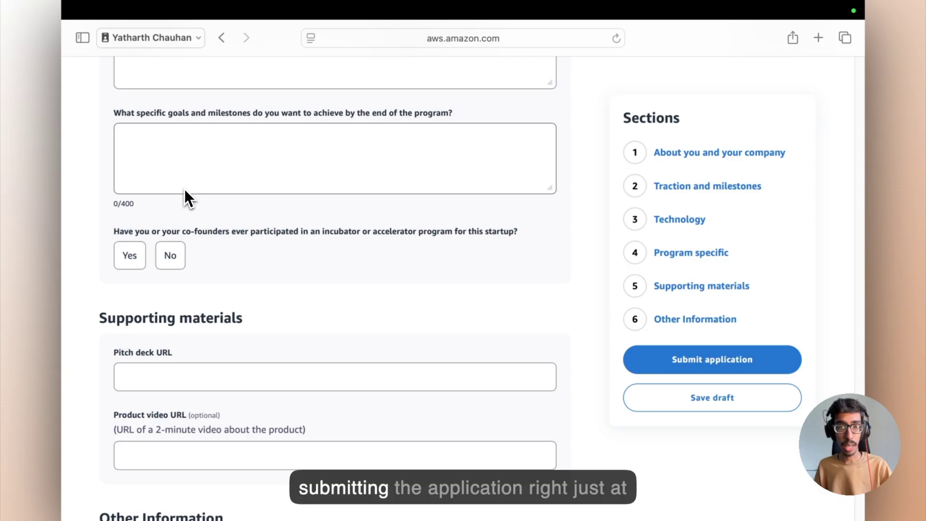
scroll(184, 190, "down", 3)
scroll(185, 190, "down", 1)
scroll(185, 190, "down", 2)
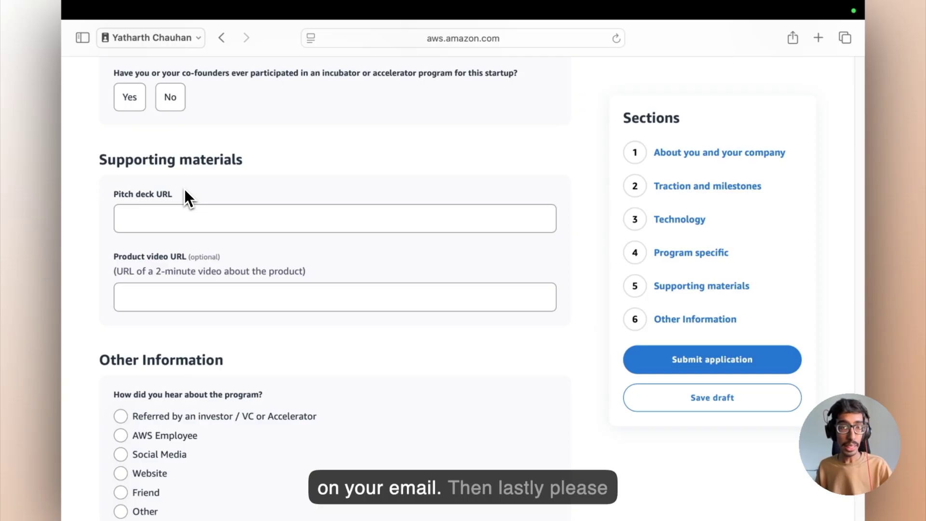
Focus the Pitch deck URL and Product video URL fields under Supporting materials.
left_click(157, 217)
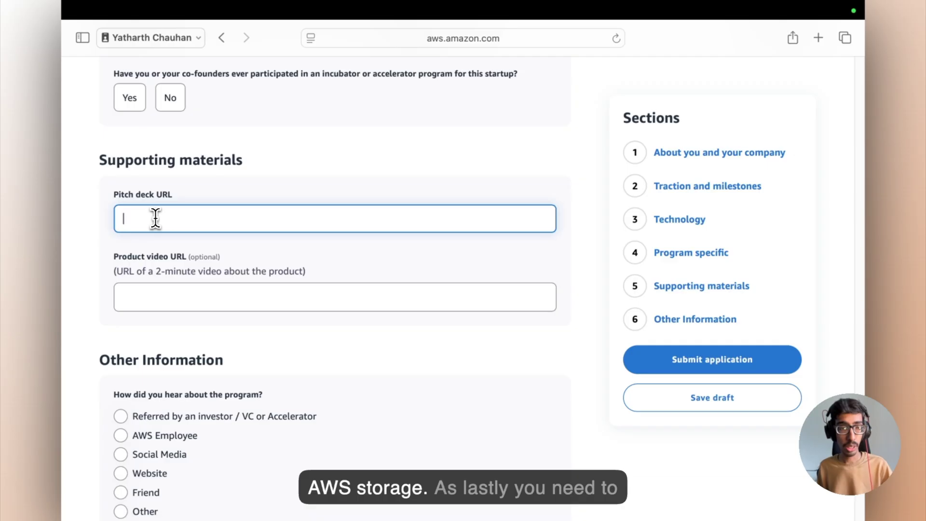
scroll(155, 218, "down", 2)
scroll(155, 218, "down", 2)
left_click(158, 204)
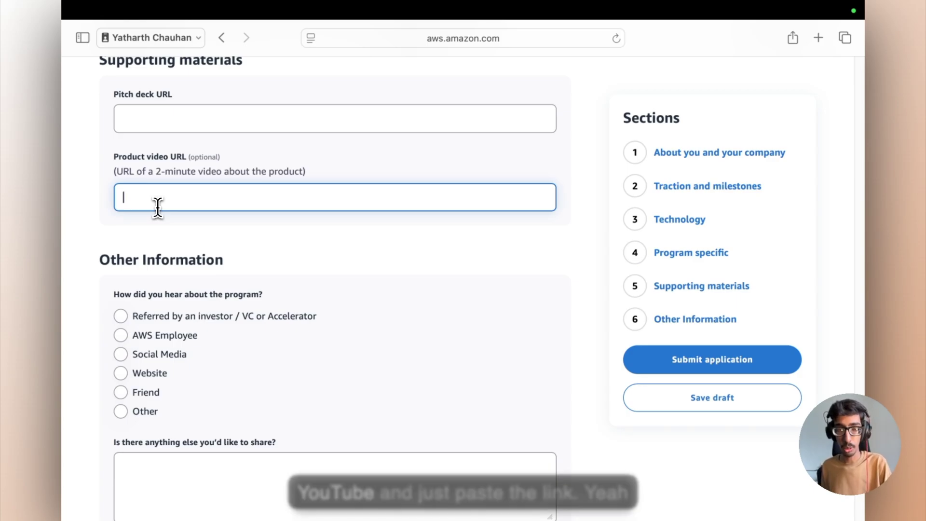
scroll(158, 206, "down", 1)
scroll(158, 206, "down", 3)
scroll(158, 207, "down", 2)
scroll(158, 206, "down", 1)
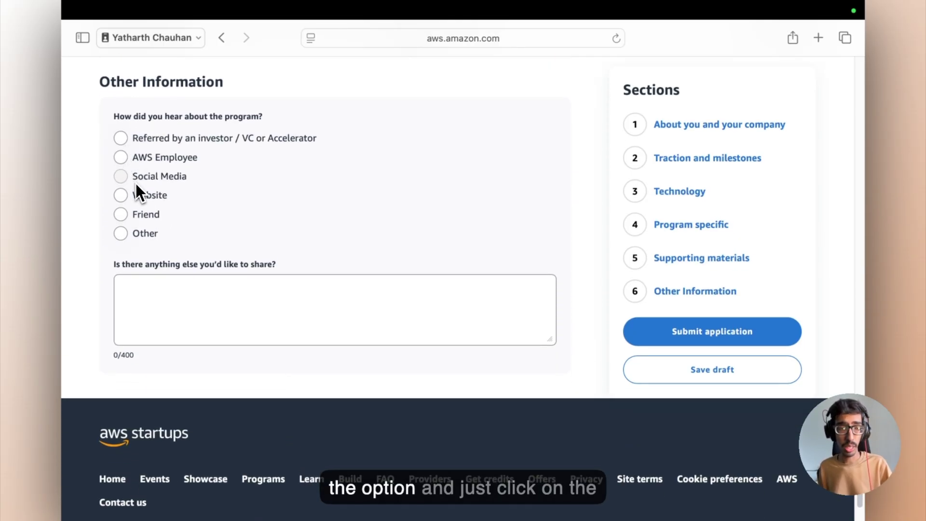
scroll(135, 183, "down", 2)
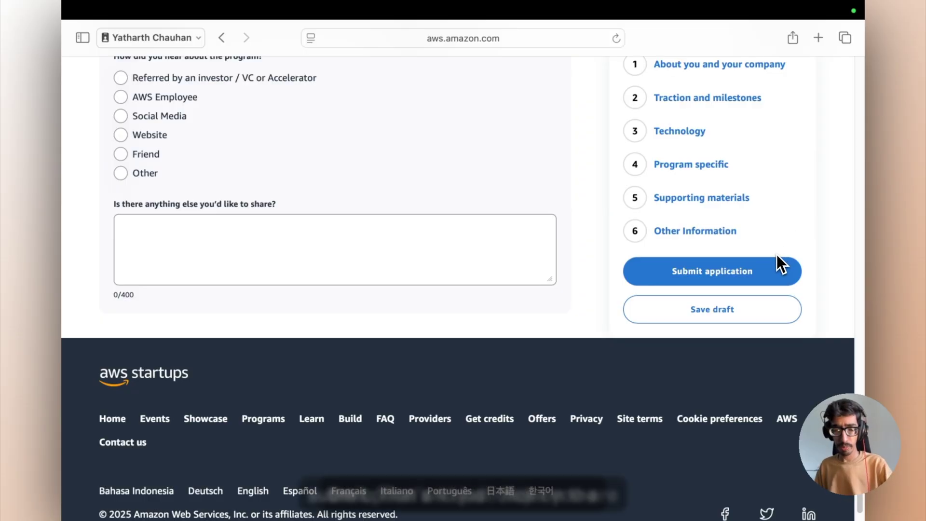